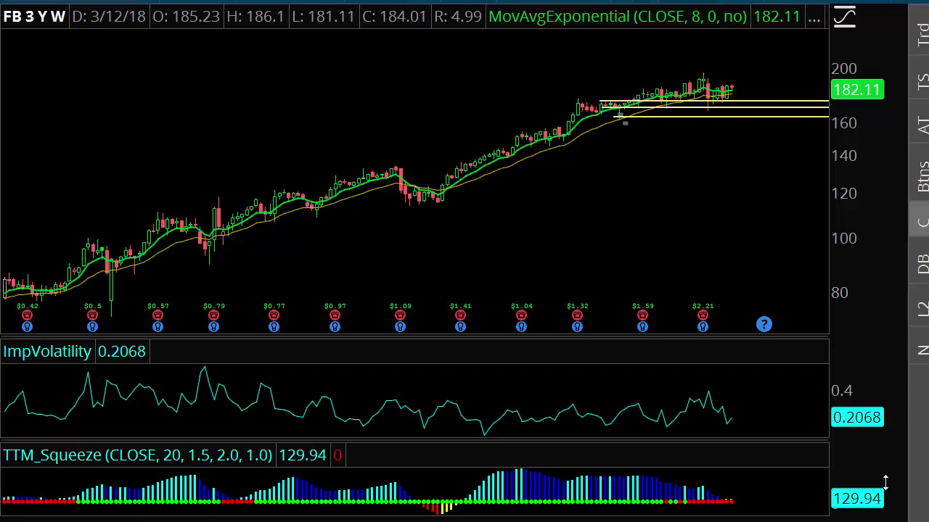
Raise the ImpVolatility/TTM_Squeeze divider so the squeeze histogram gets much more height.
drag(811, 440, 809, 357)
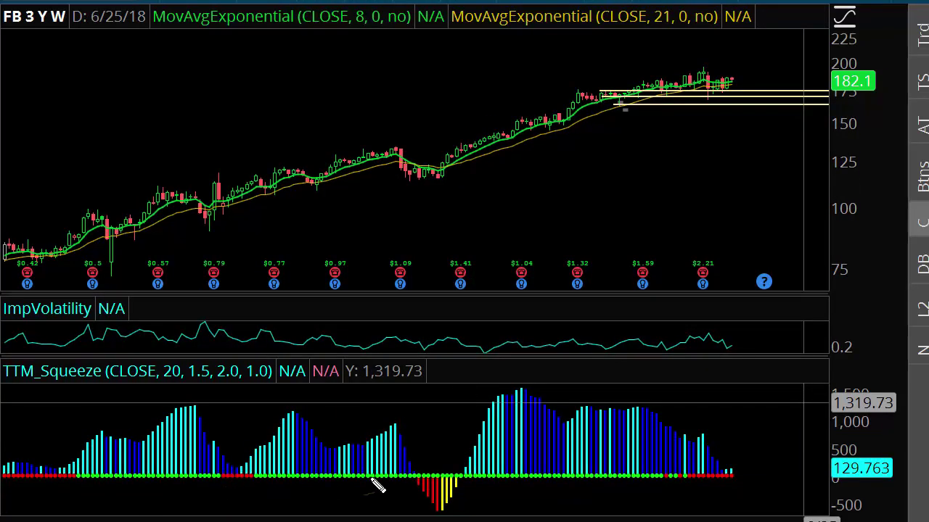
mouse_move(563, 502)
mouse_down()
mouse_move(559, 484)
mouse_move(573, 490)
mouse_up()
drag(696, 498, 698, 481)
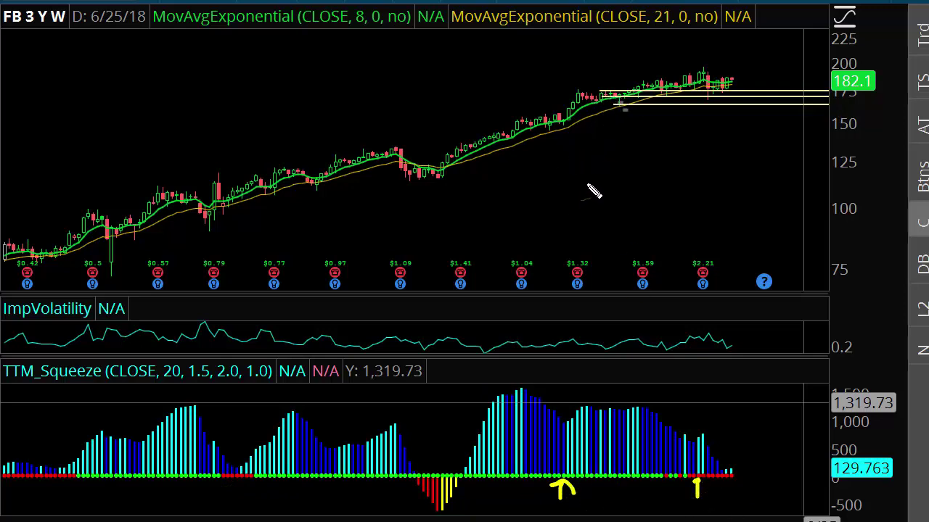
drag(589, 171, 709, 145)
drag(590, 230, 718, 233)
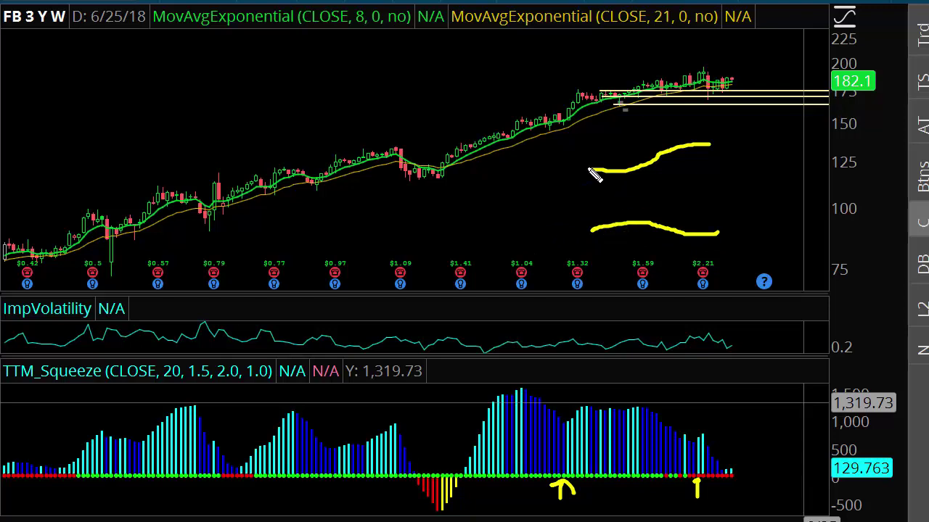
drag(586, 171, 697, 164)
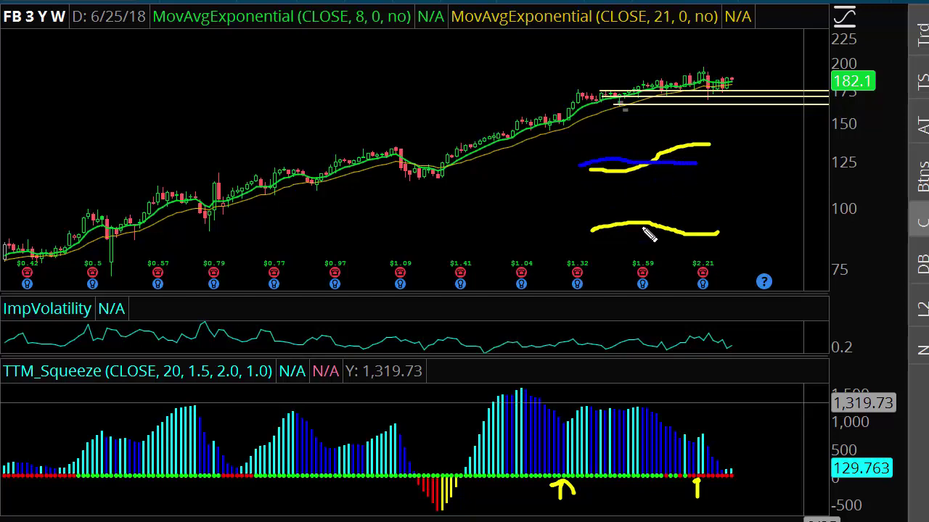
mouse_move(589, 252)
mouse_down()
mouse_move(674, 228)
mouse_move(730, 231)
mouse_up()
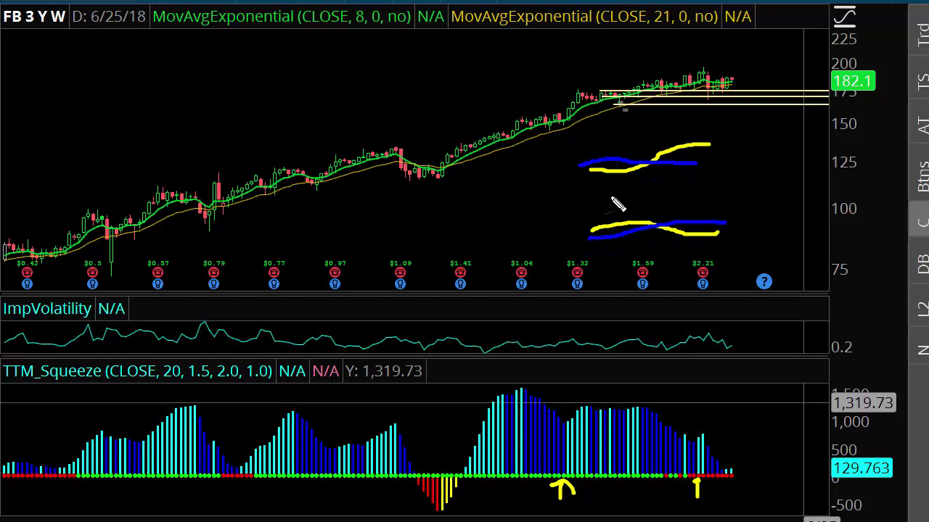
mouse_move(618, 127)
mouse_down()
mouse_move(613, 158)
mouse_move(628, 148)
mouse_up()
mouse_move(615, 265)
mouse_down()
mouse_move(615, 234)
mouse_move(599, 244)
mouse_move(628, 247)
mouse_up()
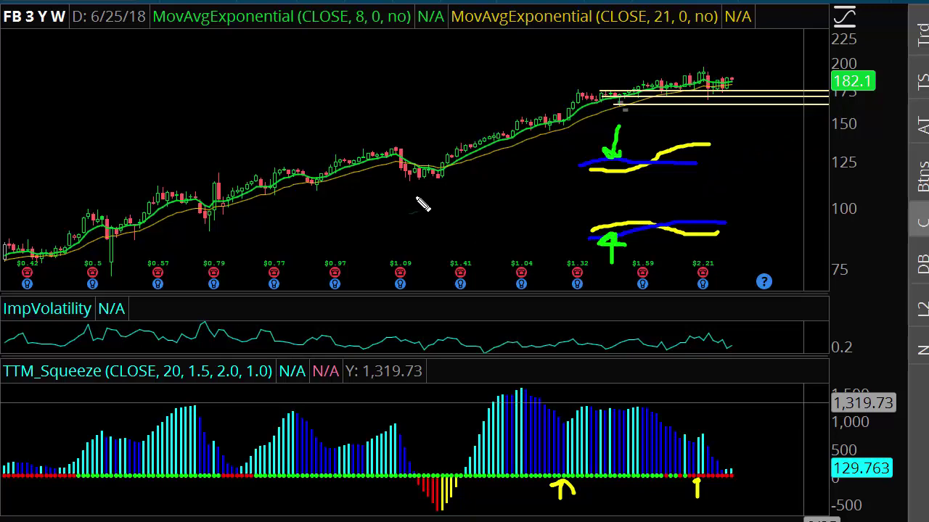
drag(725, 500, 729, 488)
mouse_move(52, 497)
mouse_down()
mouse_move(65, 494)
mouse_move(58, 505)
mouse_up()
mouse_move(74, 248)
mouse_down()
mouse_move(77, 259)
mouse_move(94, 249)
mouse_move(83, 249)
mouse_move(88, 259)
mouse_up()
drag(99, 215, 117, 285)
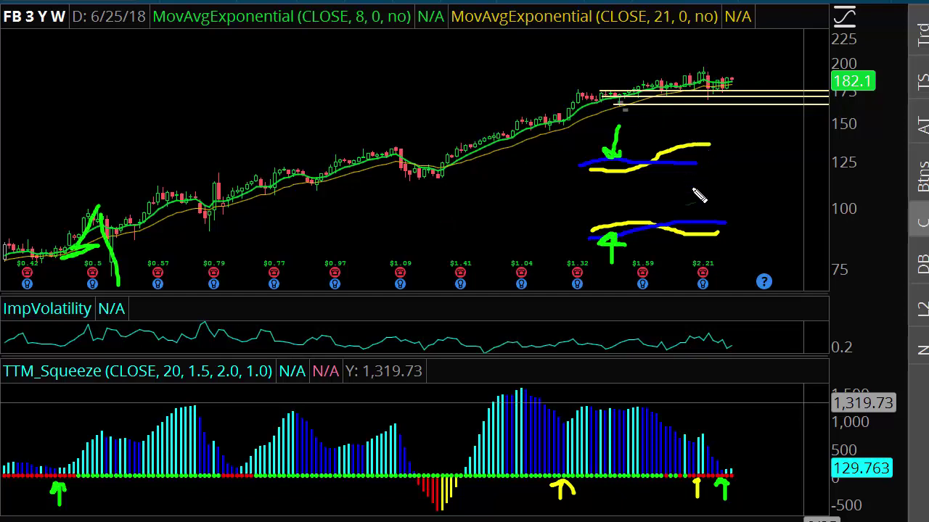
key(Escape)
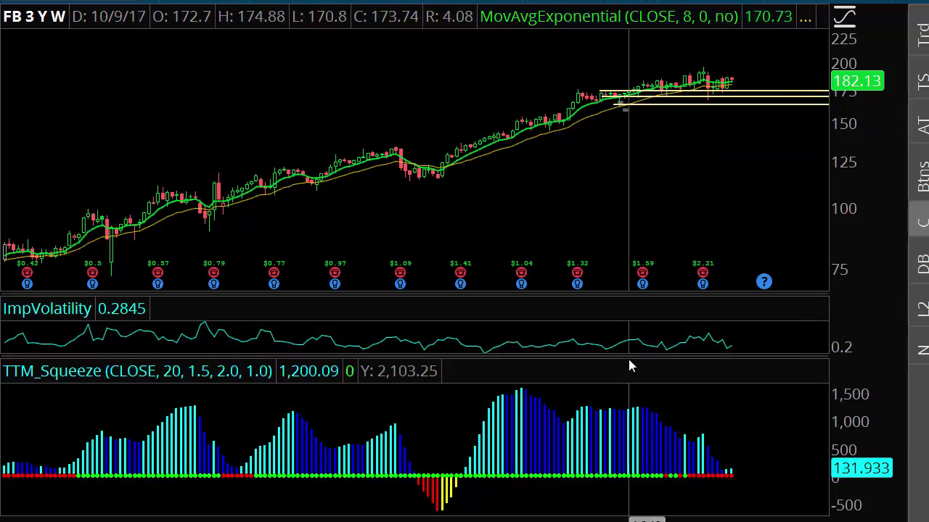
Grow ImpVolatility by shrinking the squeeze and price panes, then sketch and erase green lines along the IV lows.
drag(629, 359, 639, 467)
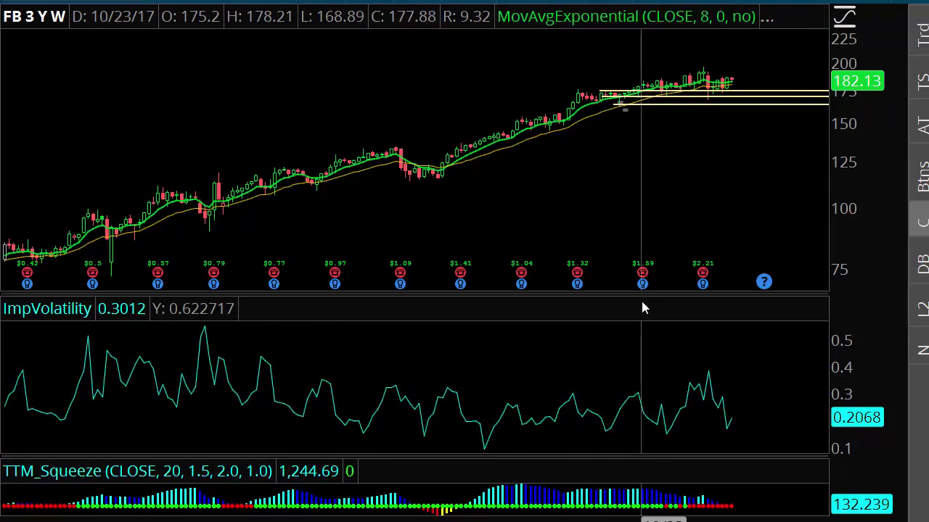
drag(648, 291, 649, 277)
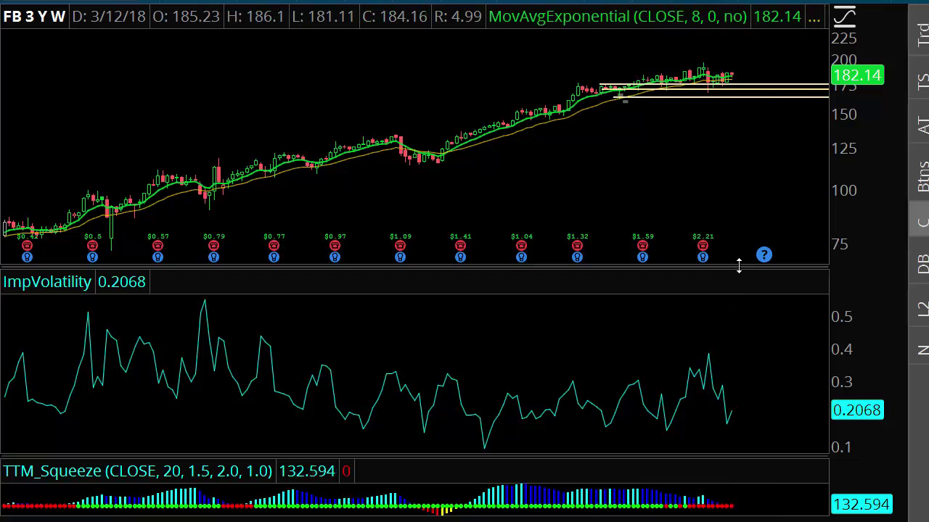
mouse_move(747, 419)
mouse_down()
mouse_move(806, 421)
mouse_move(824, 411)
mouse_move(788, 439)
mouse_up()
drag(349, 429, 736, 421)
drag(383, 436, 737, 425)
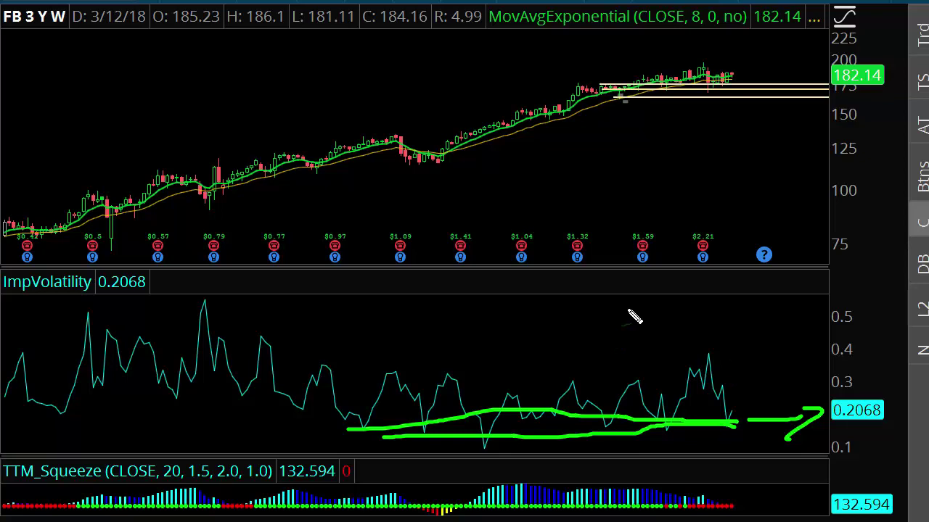
key(Escape)
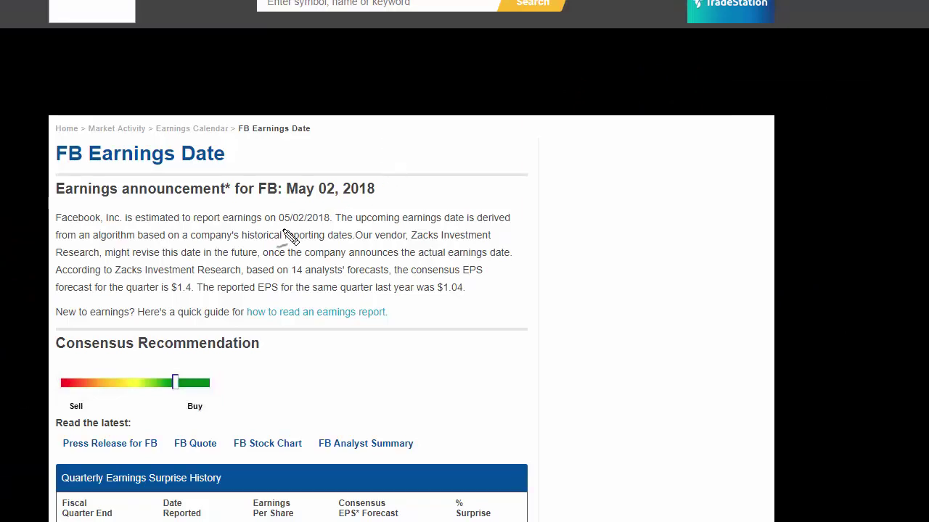
mouse_move(408, 174)
mouse_down()
mouse_move(305, 167)
mouse_move(431, 203)
mouse_move(351, 174)
mouse_move(447, 180)
mouse_move(431, 211)
mouse_up()
mouse_move(465, 167)
mouse_down()
mouse_move(486, 149)
mouse_move(603, 197)
mouse_up()
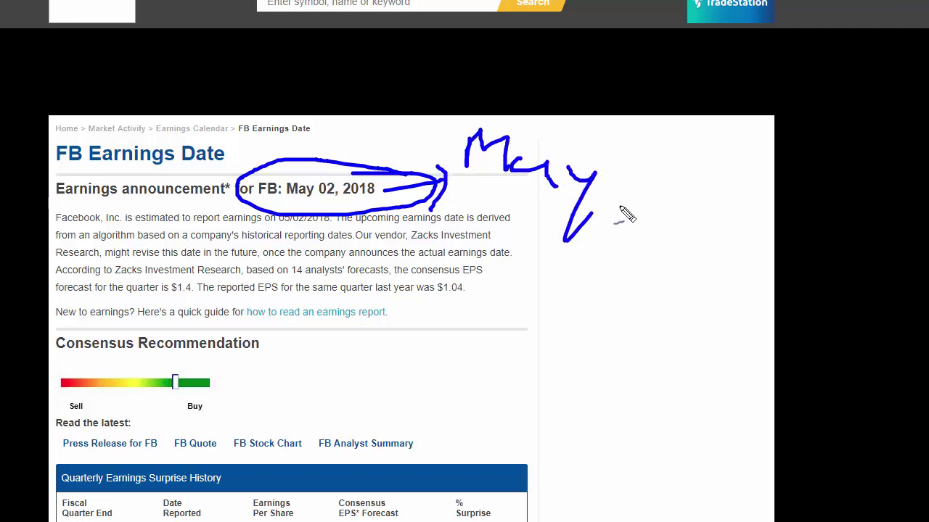
mouse_move(632, 232)
mouse_down()
mouse_move(624, 153)
mouse_move(604, 176)
mouse_move(638, 172)
mouse_up()
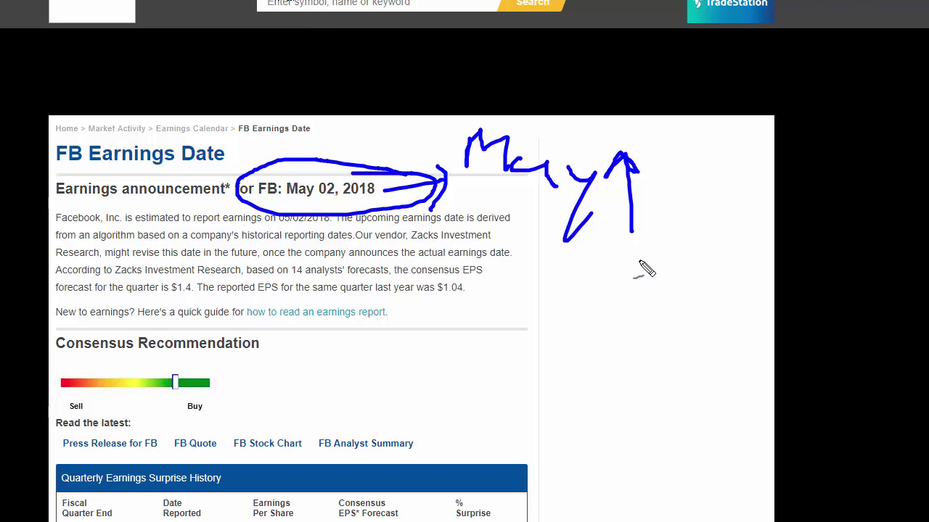
key(Escape)
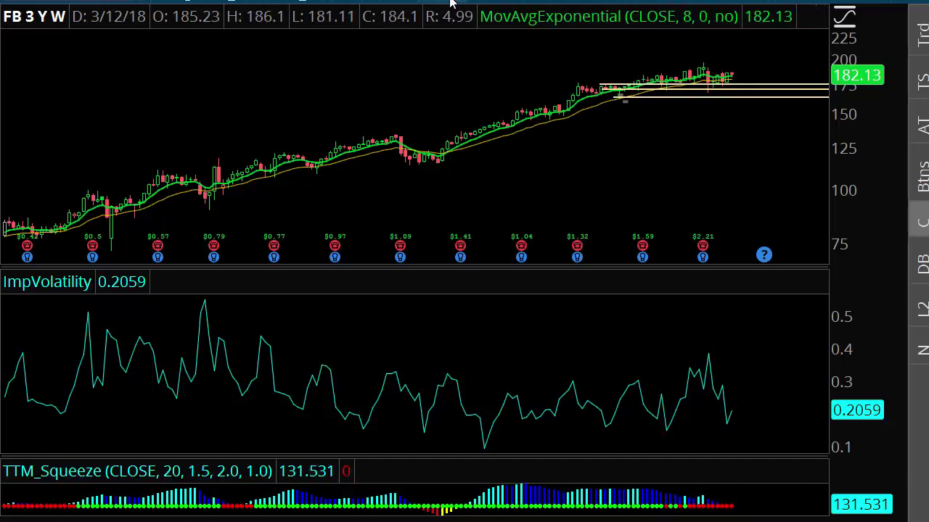
Switch the FB chart to the 1 Y 1D timeframe and zoom in.
click(494, 3)
click(433, 306)
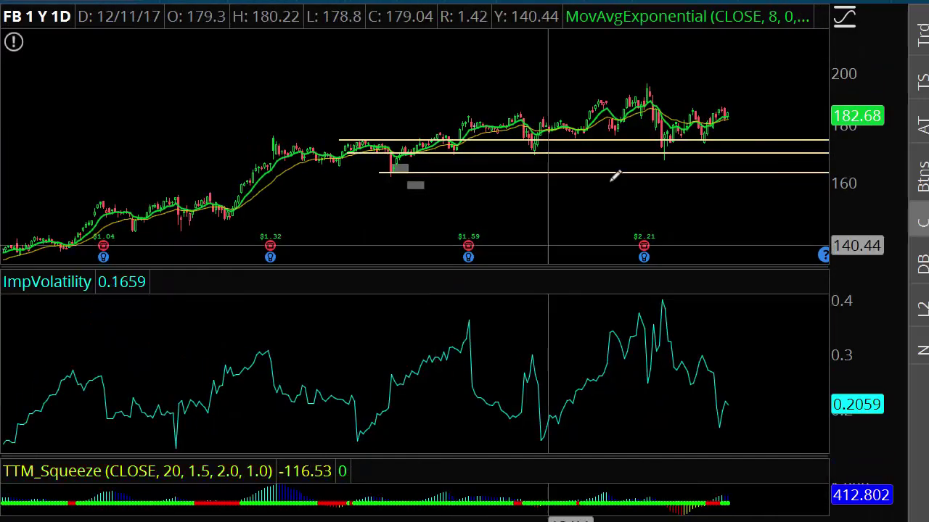
scroll(513, 145, up, 3)
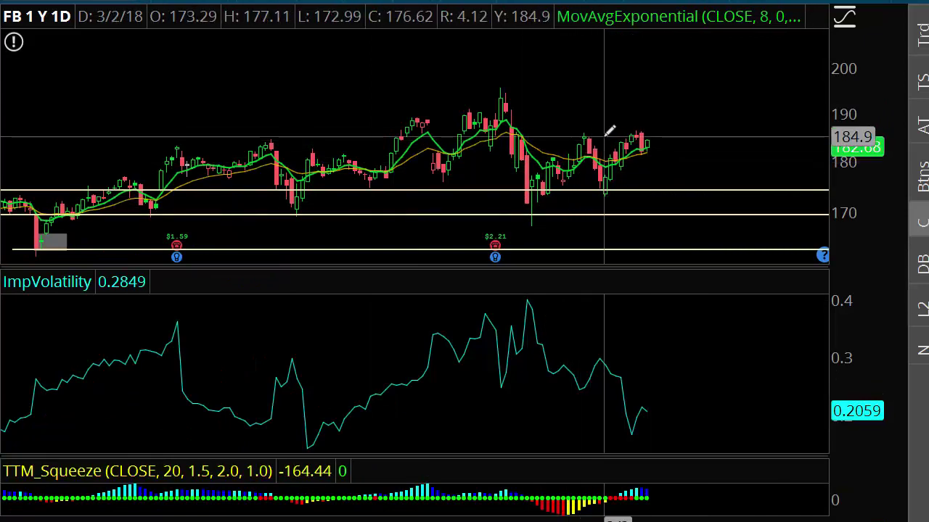
Sketch a yellow consolidation box and breakout path over the candles, then erase all drawings.
drag(288, 146, 379, 186)
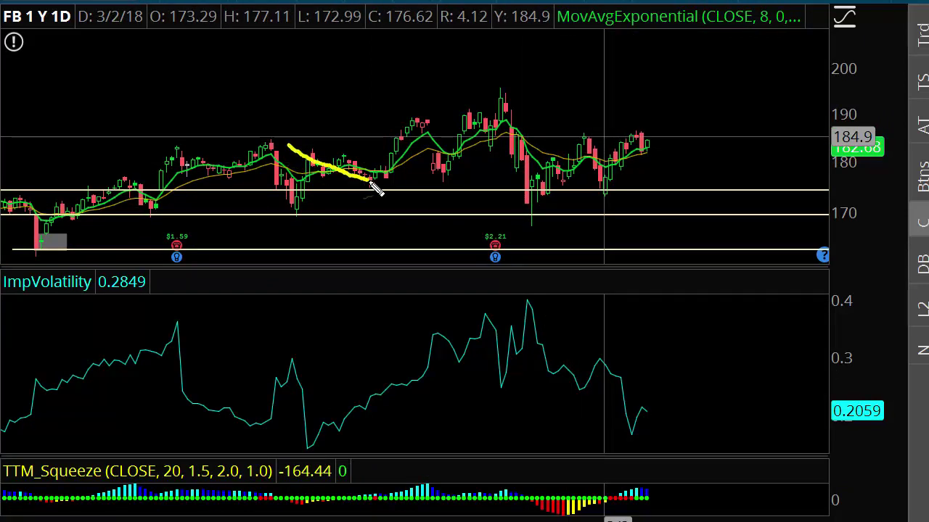
drag(383, 150, 312, 183)
key(Escape)
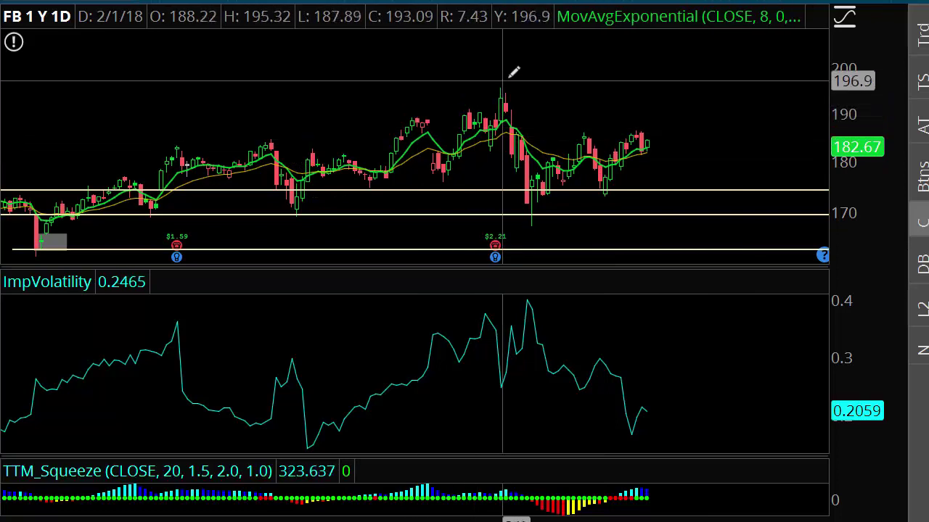
drag(300, 144, 388, 188)
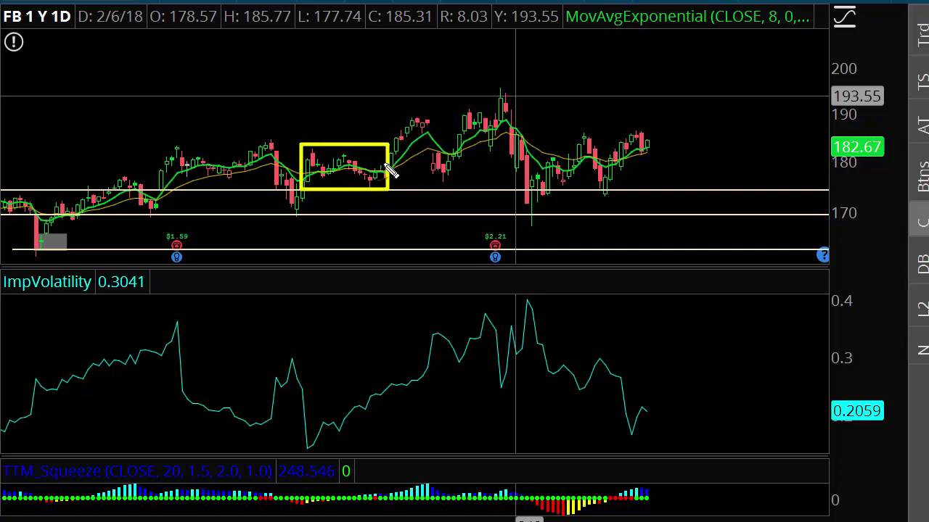
mouse_move(379, 165)
mouse_down()
mouse_move(418, 129)
mouse_move(444, 184)
mouse_up()
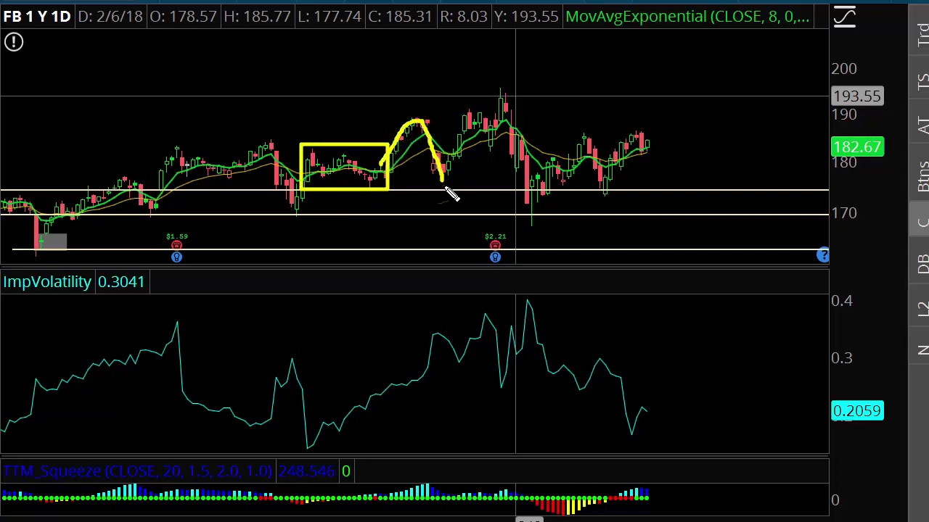
mouse_move(354, 143)
mouse_down()
mouse_move(448, 145)
mouse_move(423, 117)
mouse_up()
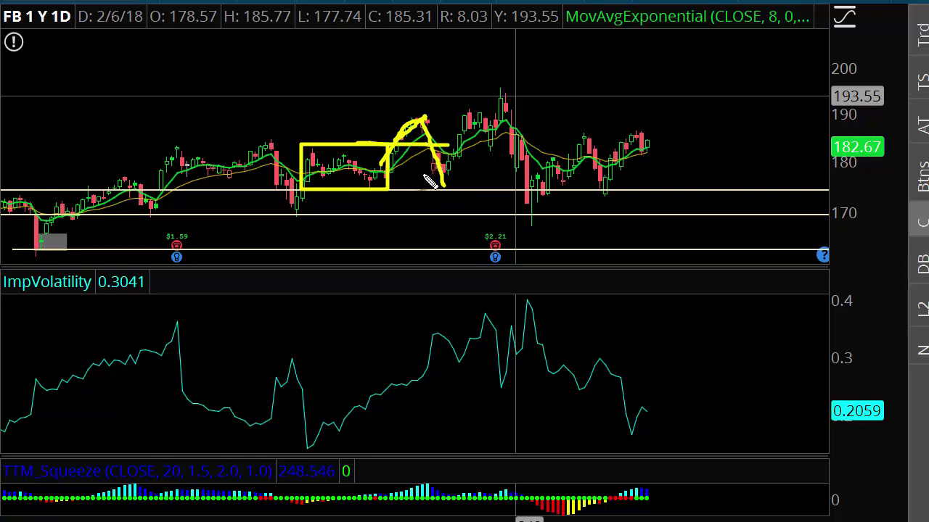
mouse_move(437, 161)
mouse_down()
mouse_move(505, 100)
mouse_move(528, 194)
mouse_up()
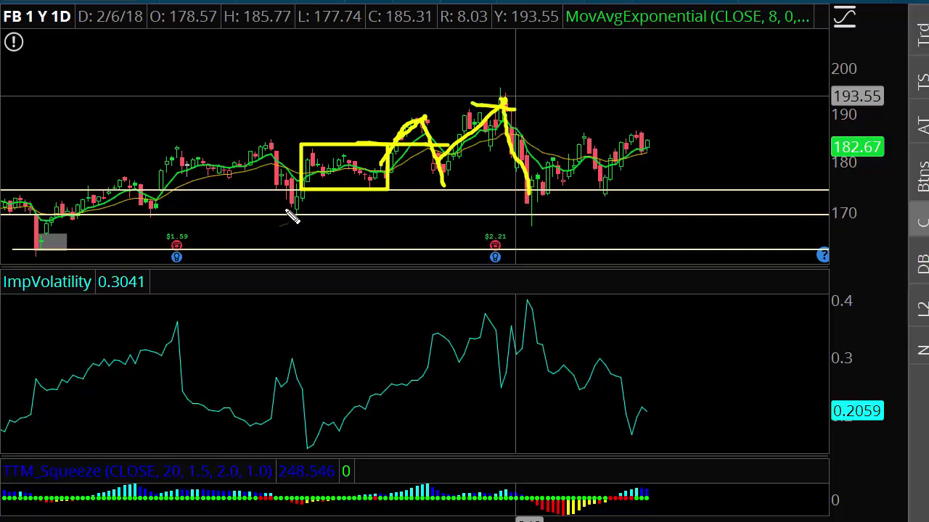
drag(249, 189, 321, 222)
key(Escape)
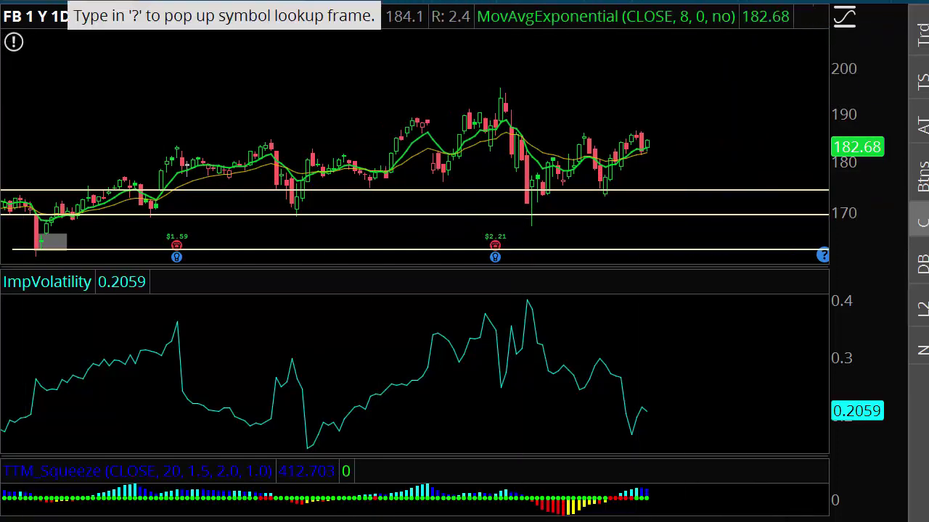
Load the QQQ chart for comparison.
text(QQQ)
key(Return)
drag(466, 215, 827, 215)
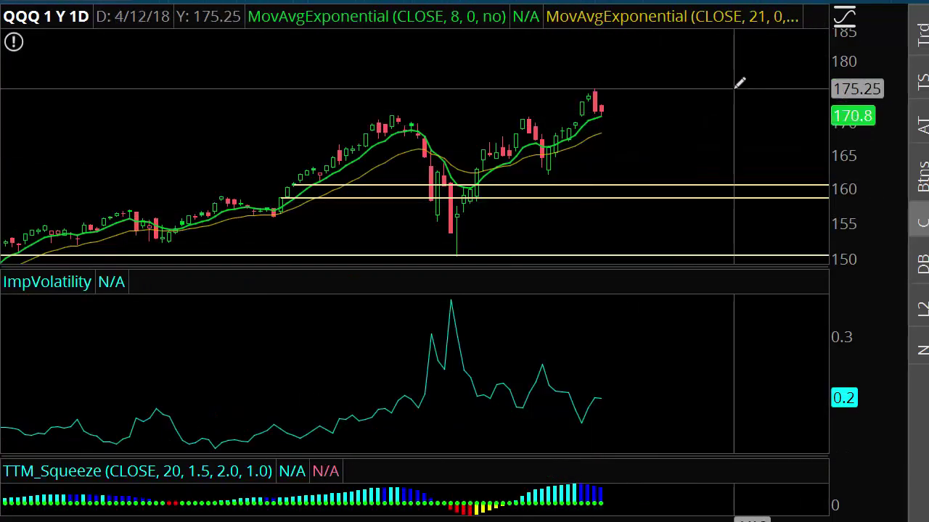
Box QQQ's consolidation candles and trace its rise in yellow, then zoom into a date range.
drag(204, 189, 283, 226)
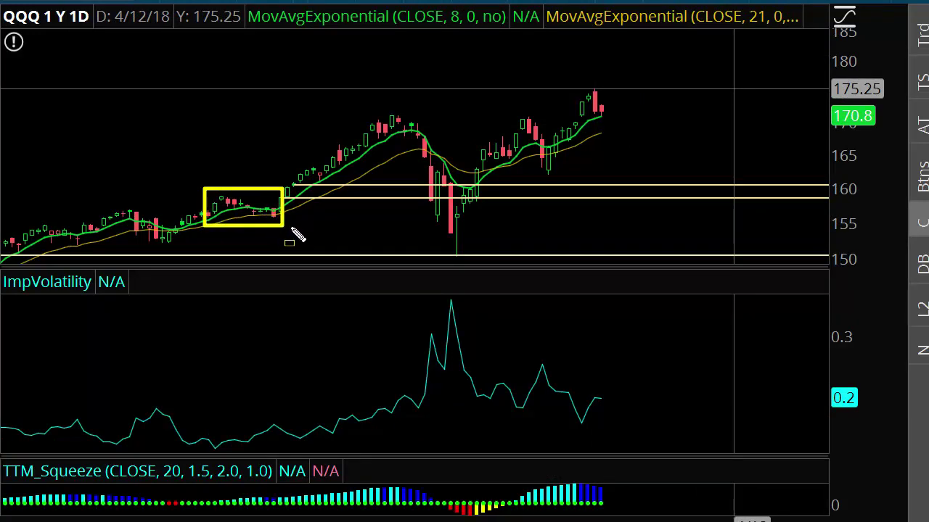
mouse_move(289, 204)
mouse_down()
mouse_move(397, 118)
mouse_move(379, 122)
mouse_move(399, 142)
mouse_move(425, 142)
mouse_move(458, 251)
mouse_move(481, 251)
mouse_move(472, 262)
mouse_move(448, 245)
mouse_up()
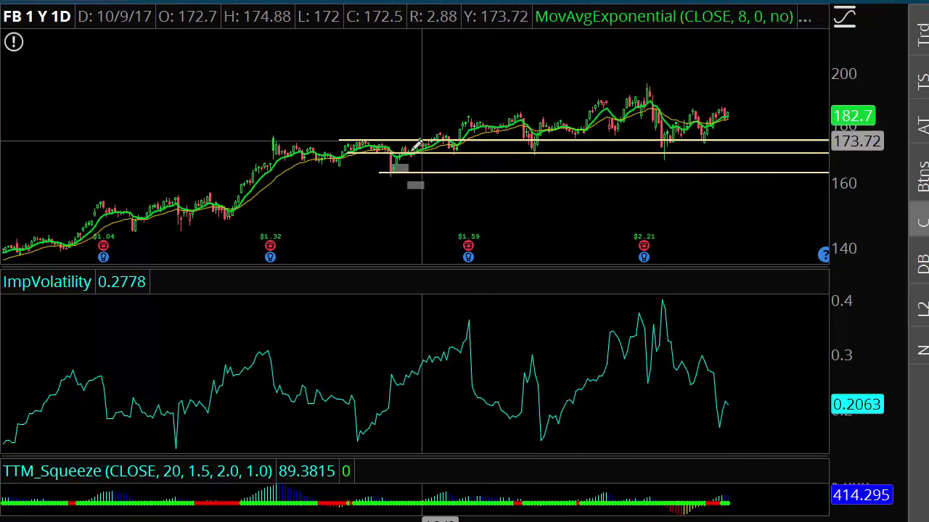
drag(334, 145, 798, 145)
Load FB, make the TTM_Squeeze pane taller, and sketch then clear the squeeze turn.
text(FB)
key(Return)
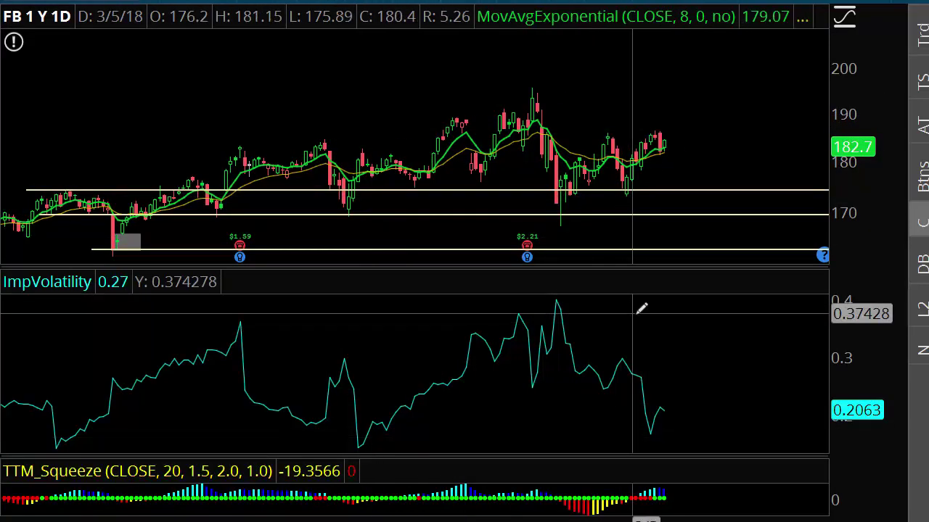
drag(639, 453, 647, 373)
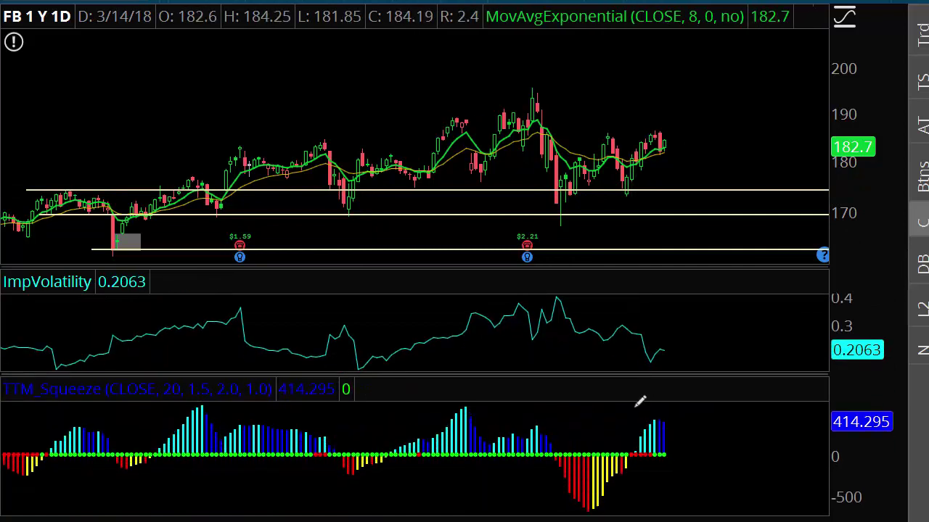
drag(655, 482, 660, 457)
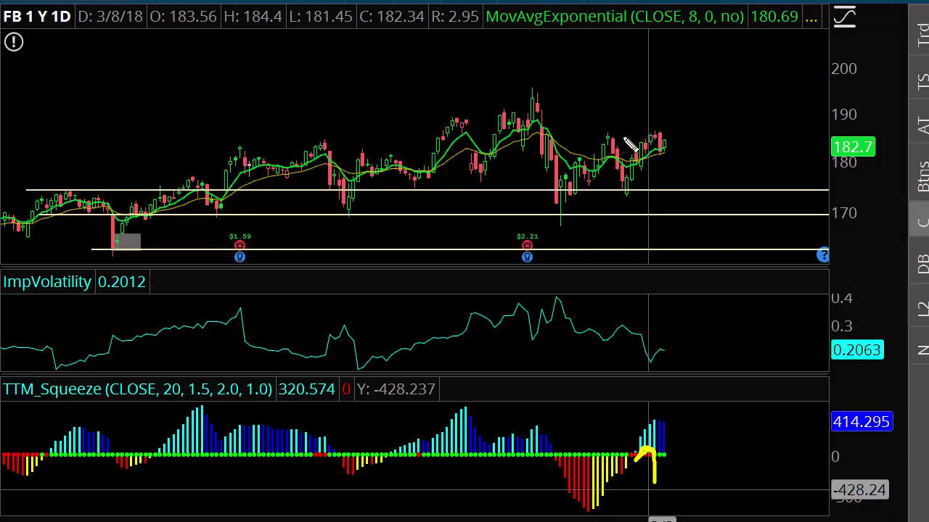
drag(674, 470, 705, 444)
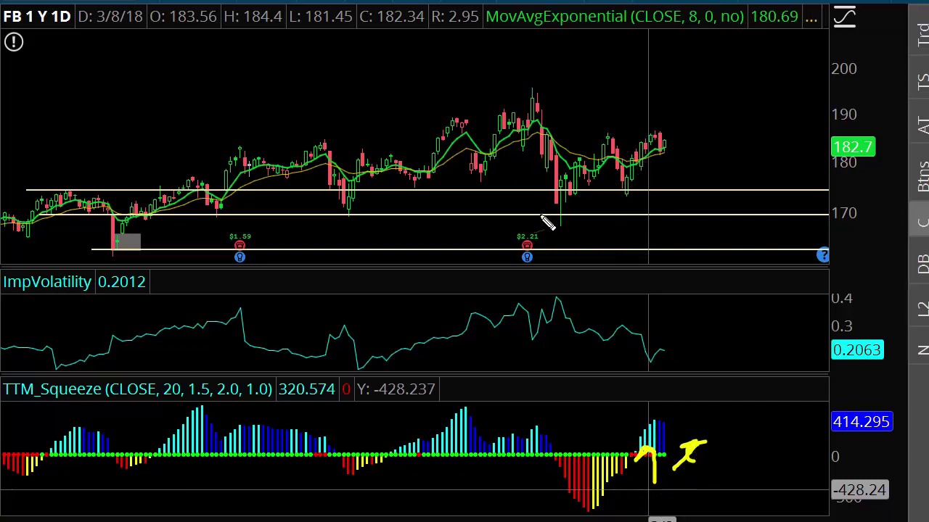
key(Escape)
Enlarge the price pane, sketch support at the low and resistance across the highs, then clear them.
drag(523, 376, 530, 427)
drag(584, 266, 572, 337)
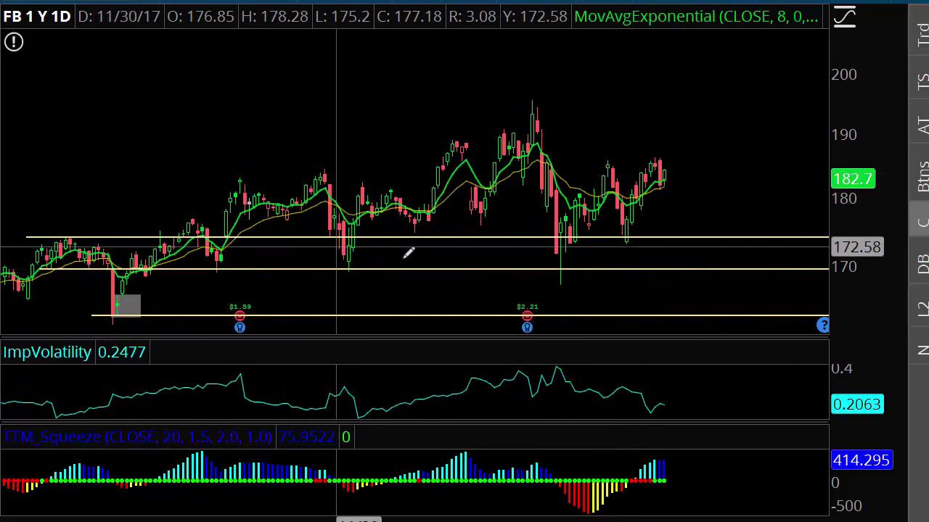
mouse_move(540, 269)
mouse_down()
mouse_move(543, 287)
mouse_move(589, 289)
mouse_move(589, 270)
mouse_up()
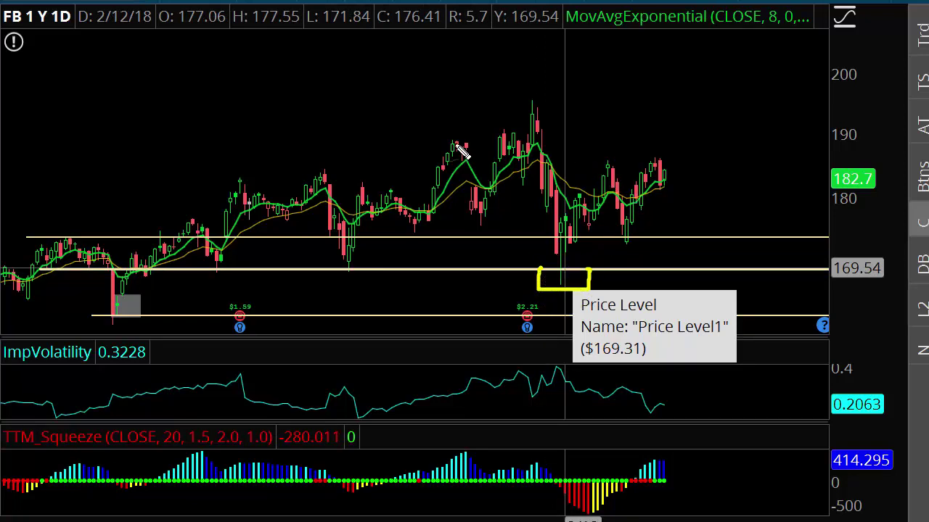
mouse_move(443, 143)
mouse_down()
mouse_move(852, 138)
mouse_move(804, 158)
mouse_up()
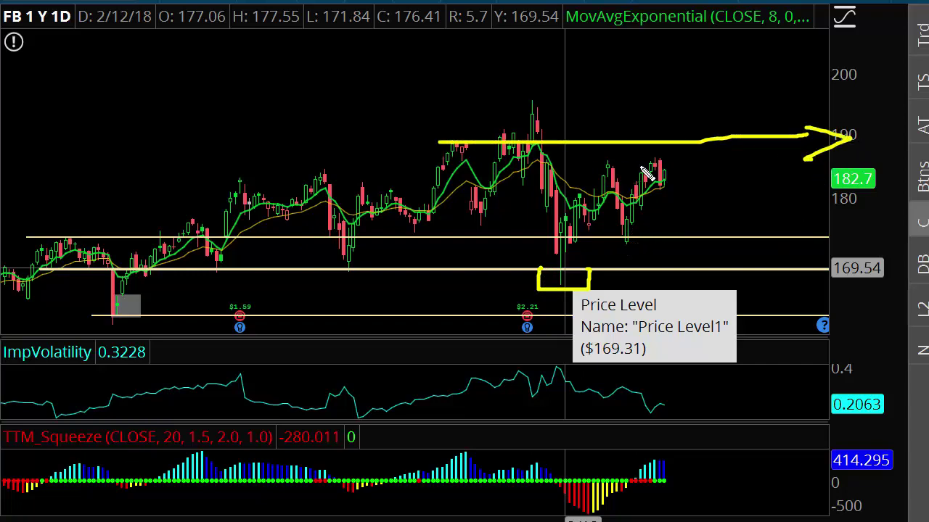
key(e)
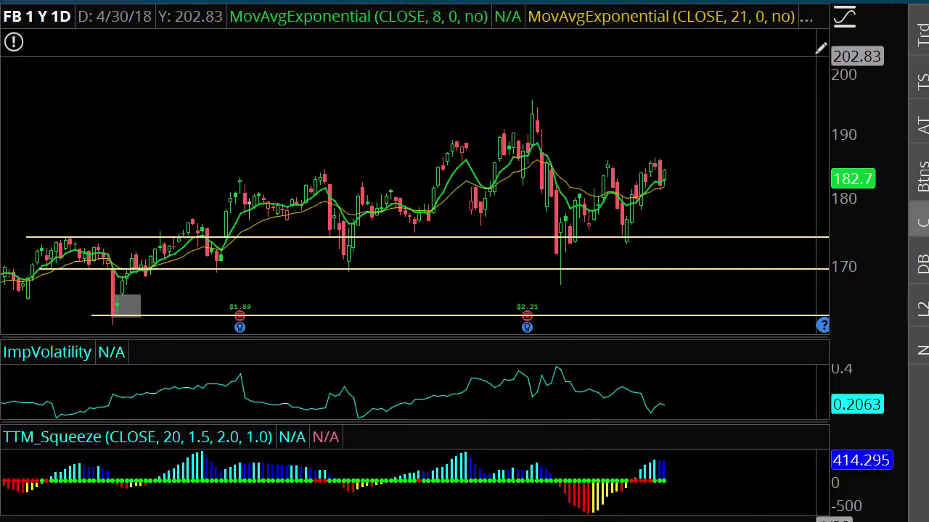
mouse_move(206, 264)
mouse_down()
mouse_move(253, 190)
mouse_move(318, 191)
mouse_move(347, 254)
mouse_move(433, 174)
mouse_move(524, 137)
mouse_move(552, 193)
mouse_move(564, 284)
mouse_move(615, 174)
mouse_move(629, 200)
mouse_move(633, 242)
mouse_move(624, 251)
mouse_move(654, 245)
mouse_up()
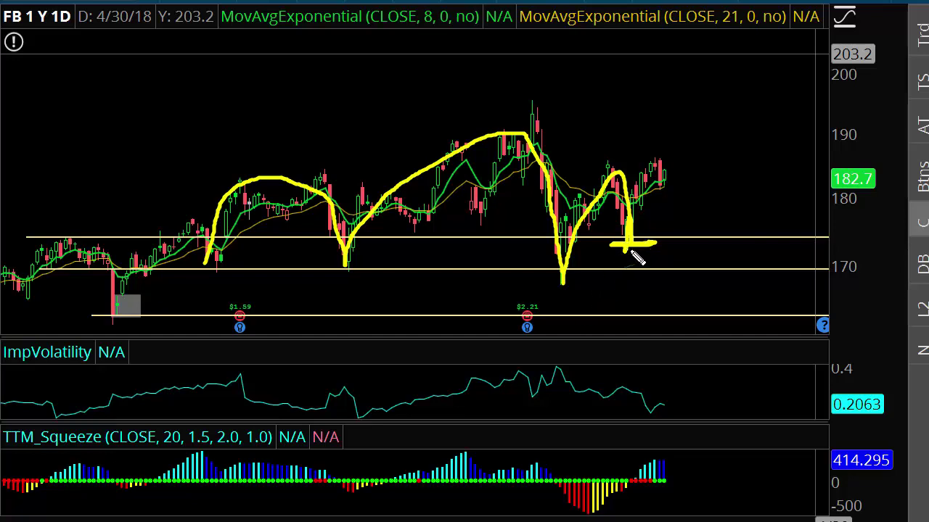
mouse_move(631, 254)
mouse_down()
mouse_move(632, 290)
mouse_move(648, 315)
mouse_move(657, 303)
mouse_up()
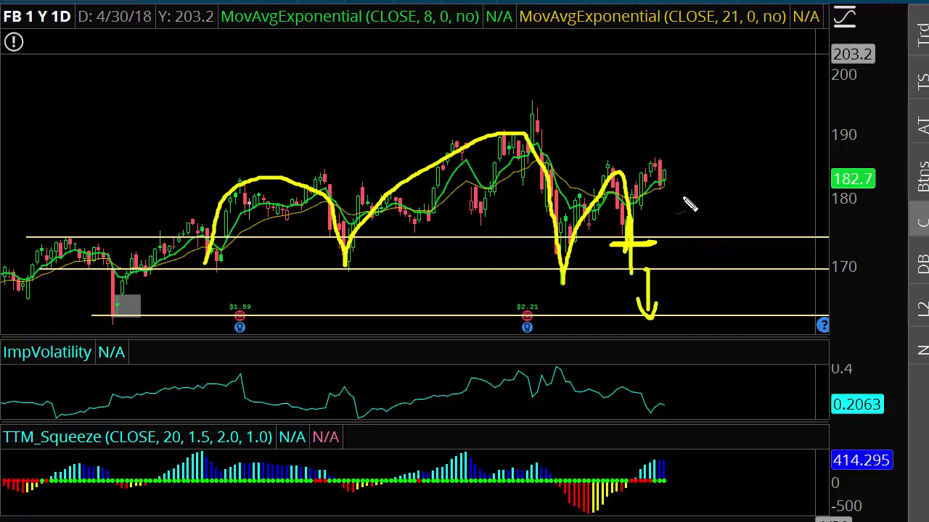
key(Escape)
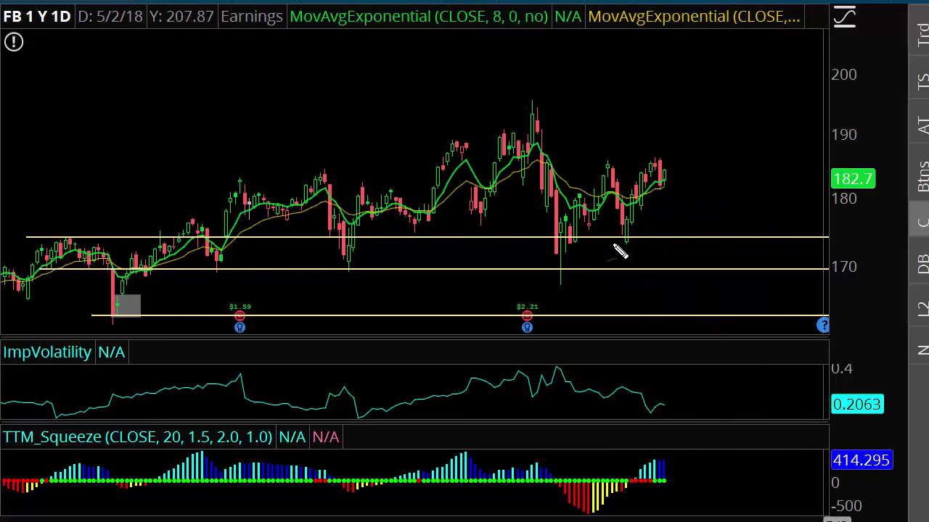
Sketch the recent highs, the peak-to-low drop with caps, and a hypothetical wave in yellow.
mouse_move(601, 161)
mouse_down()
mouse_move(667, 169)
mouse_move(652, 149)
mouse_move(666, 153)
mouse_move(663, 164)
mouse_up()
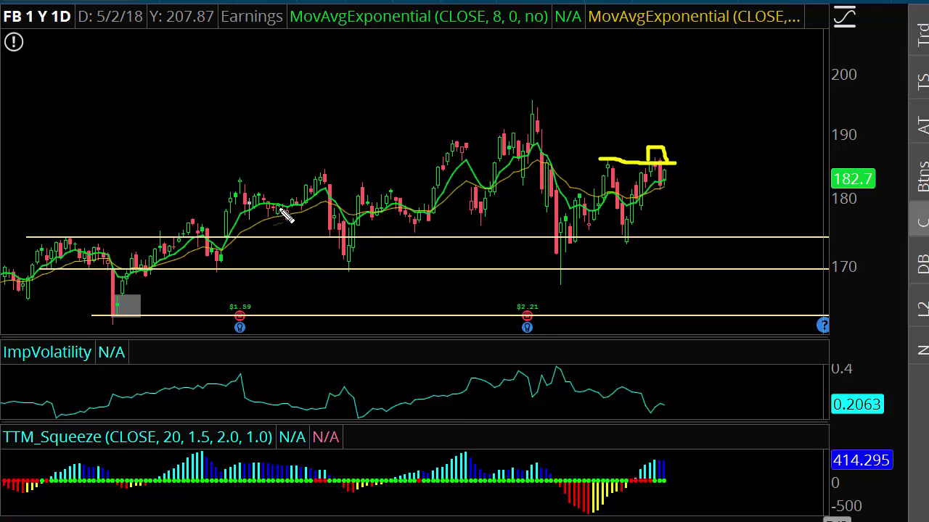
mouse_move(534, 107)
mouse_down()
mouse_move(578, 269)
mouse_move(572, 289)
mouse_move(573, 106)
mouse_up()
drag(550, 292, 609, 293)
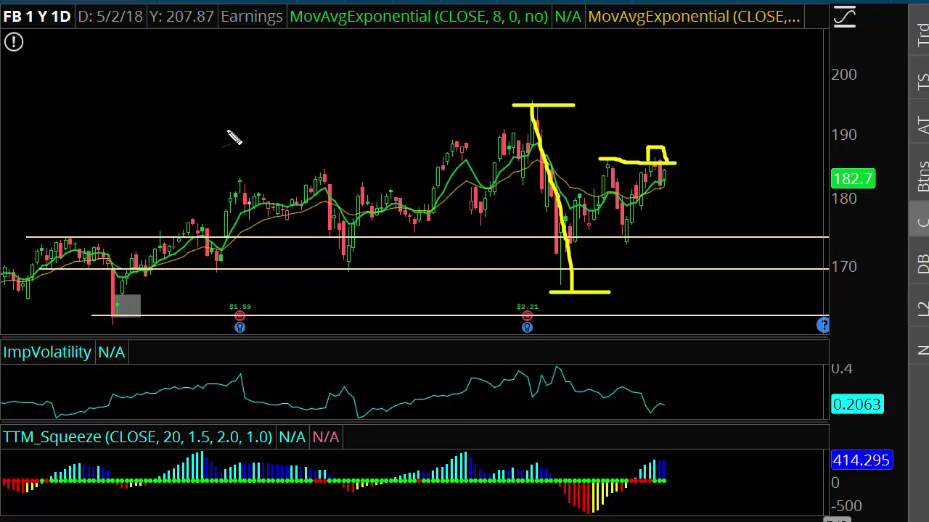
mouse_move(208, 108)
mouse_down()
mouse_move(265, 114)
mouse_move(294, 148)
mouse_move(322, 112)
mouse_move(371, 137)
mouse_move(448, 42)
mouse_move(475, 151)
mouse_move(491, 99)
mouse_up()
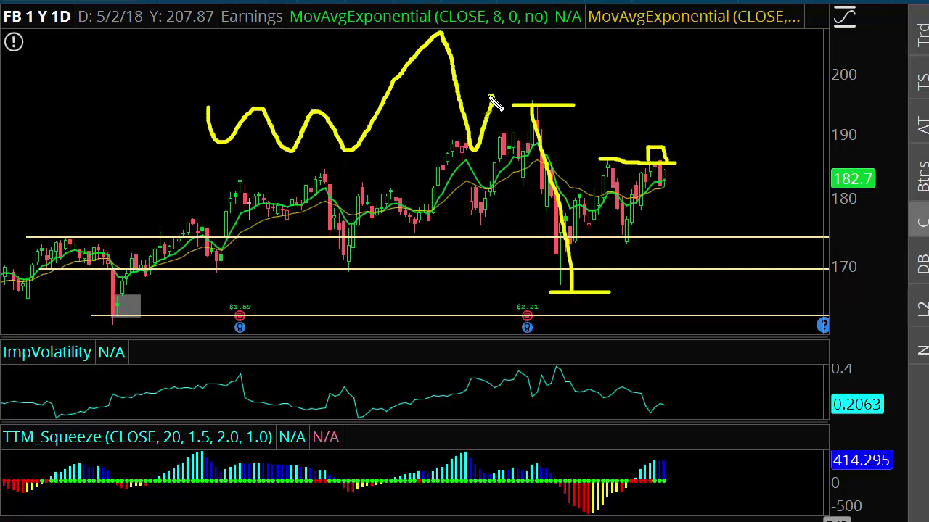
Draw red horizontal resistance lines around the sketched peak.
key(r)
mouse_move(392, 43)
mouse_down()
mouse_move(465, 42)
mouse_move(404, 29)
mouse_move(482, 55)
mouse_up()
mouse_move(372, 69)
mouse_down()
mouse_move(503, 69)
mouse_move(492, 79)
mouse_move(492, 67)
mouse_move(557, 80)
mouse_move(583, 120)
mouse_up()
Clear old marks, then draw a yellow resistance line near 190 and a breakout arrow toward 200.
key(Escape)
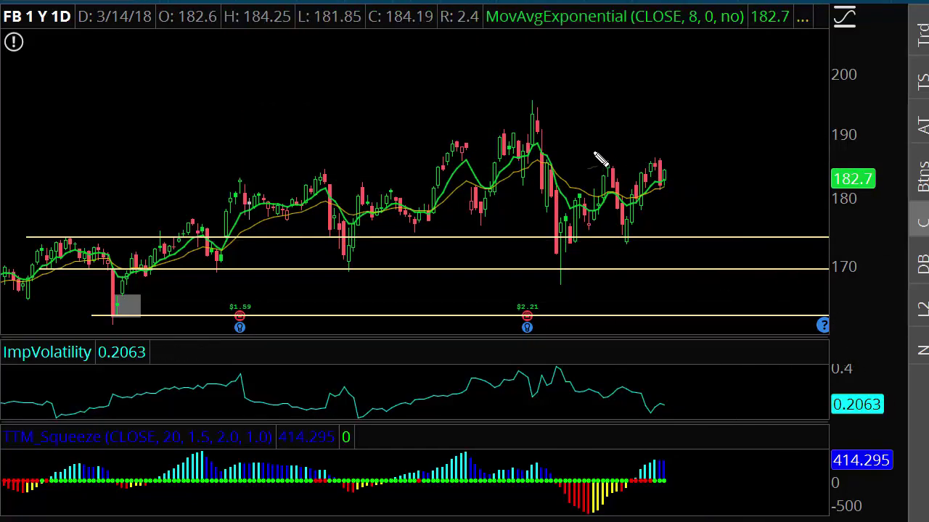
drag(462, 131, 702, 141)
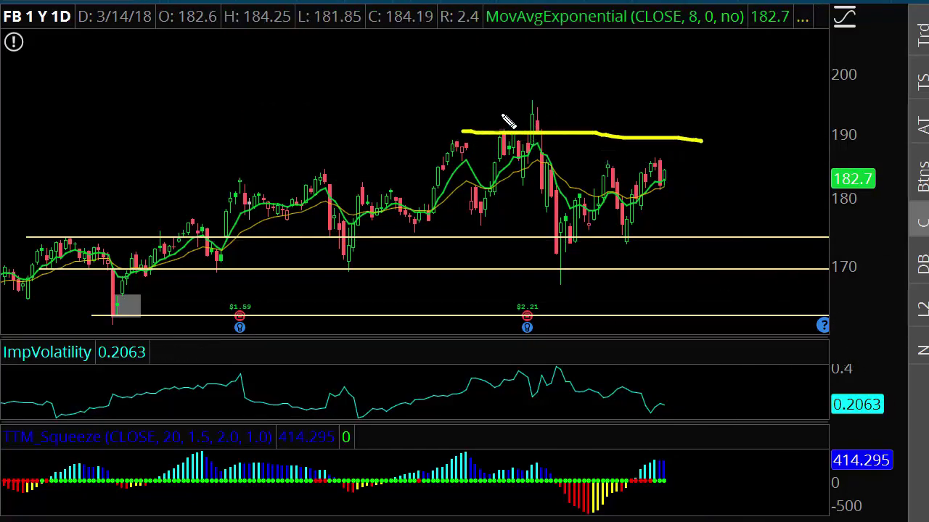
drag(505, 118, 596, 119)
mouse_move(661, 121)
mouse_down()
mouse_move(679, 132)
mouse_move(738, 128)
mouse_move(740, 87)
mouse_move(753, 92)
mouse_up()
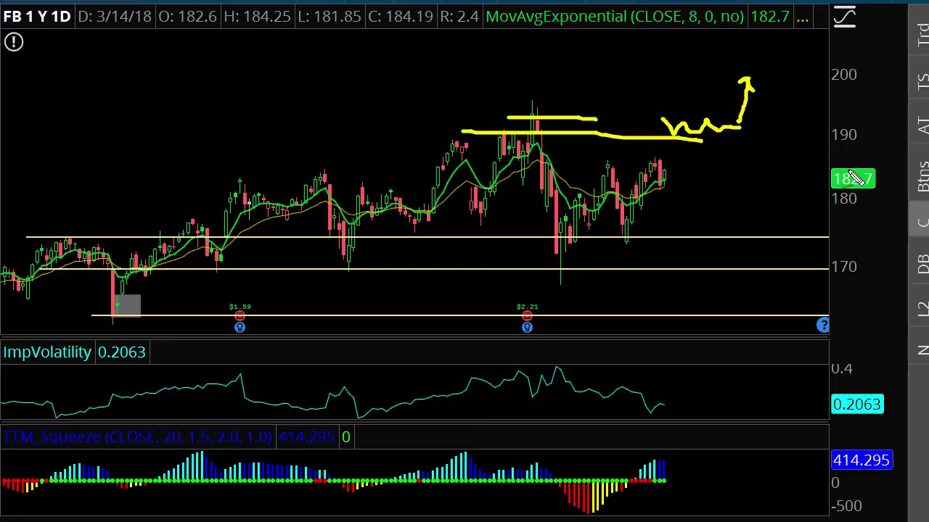
Clear the breakout sketch, enlarge ImpVolatility to write and erase a 10% note, then restore the price pane.
key(Escape)
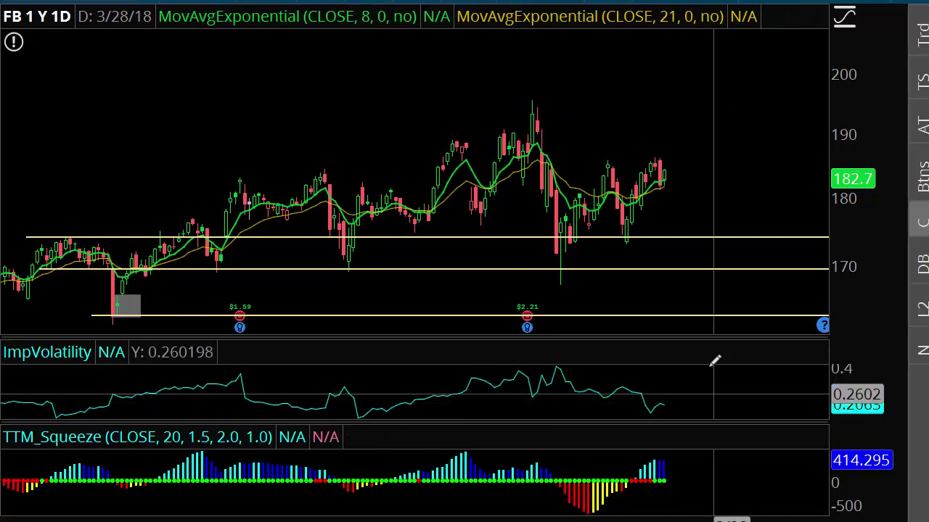
drag(702, 339, 701, 209)
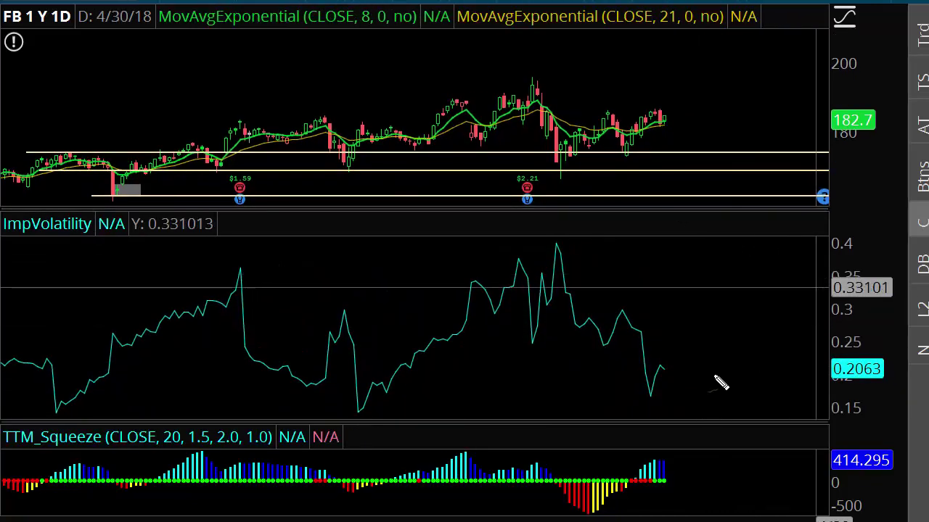
mouse_move(709, 367)
mouse_down()
mouse_move(725, 396)
mouse_move(747, 372)
mouse_move(764, 396)
mouse_up()
drag(758, 362, 764, 365)
drag(791, 395, 765, 395)
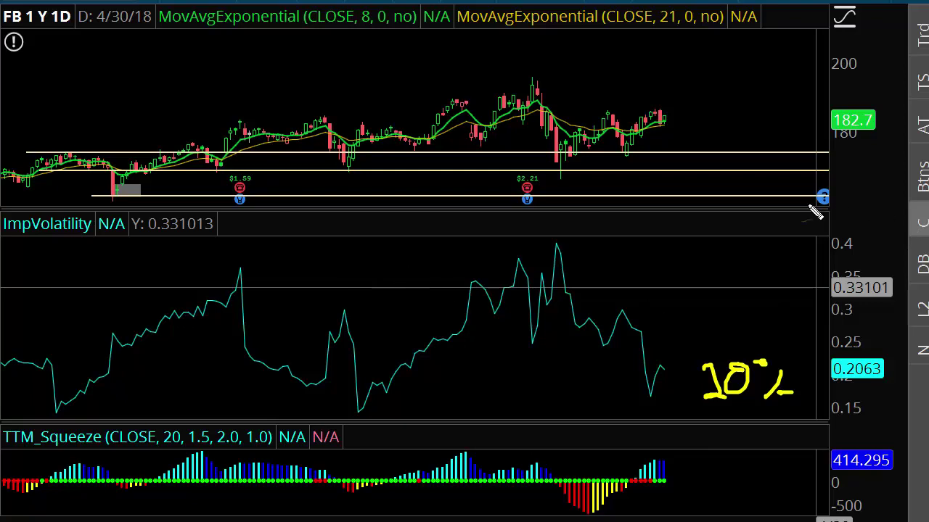
key(Escape)
drag(785, 228, 791, 317)
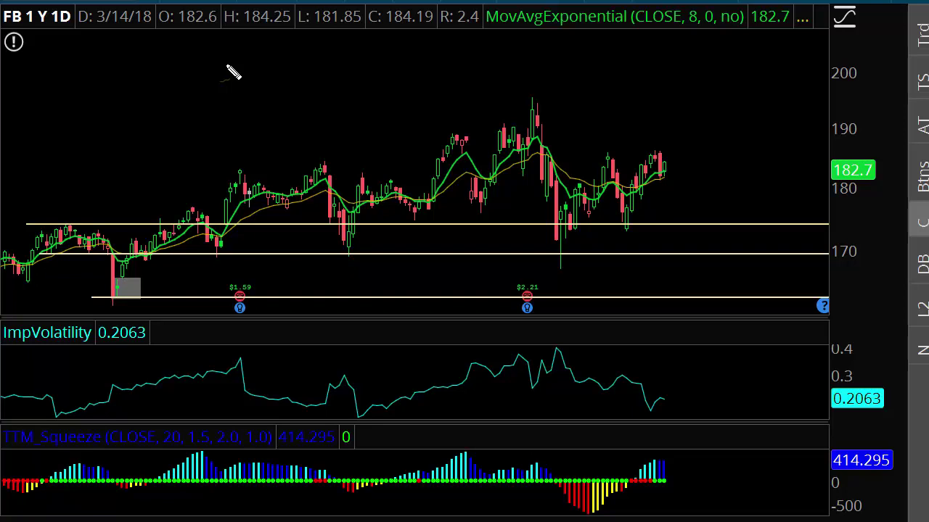
Sketch yellow rising breakout lines around a circled red mark, plus a rightward arrow from the latest candle.
mouse_move(126, 136)
mouse_down()
mouse_move(254, 139)
mouse_move(348, 46)
mouse_move(345, 33)
mouse_up()
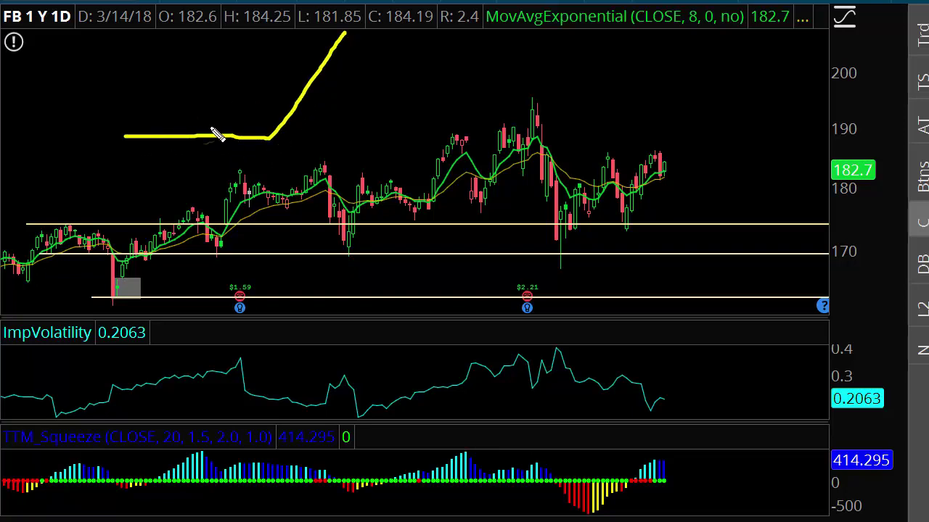
mouse_move(131, 118)
mouse_down()
mouse_move(248, 92)
mouse_move(302, 49)
mouse_up()
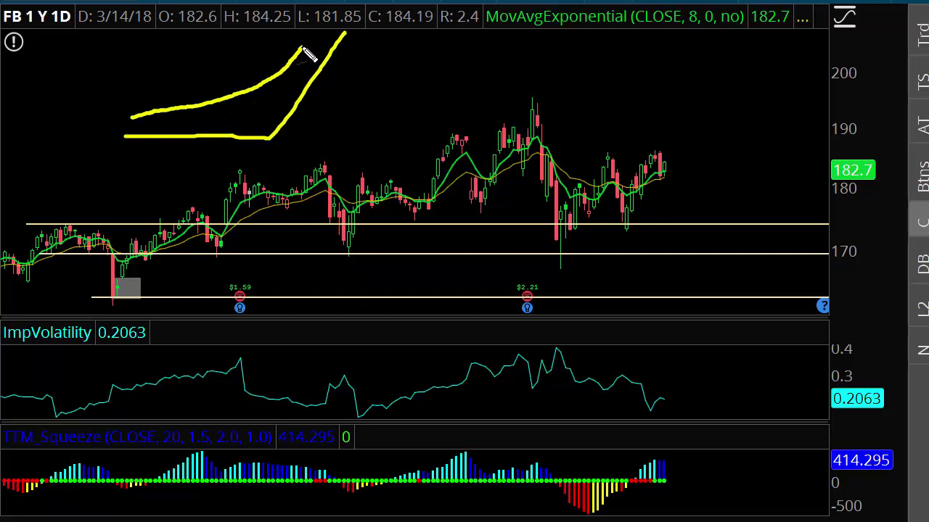
mouse_move(238, 104)
mouse_down()
mouse_move(239, 133)
mouse_move(234, 118)
mouse_up()
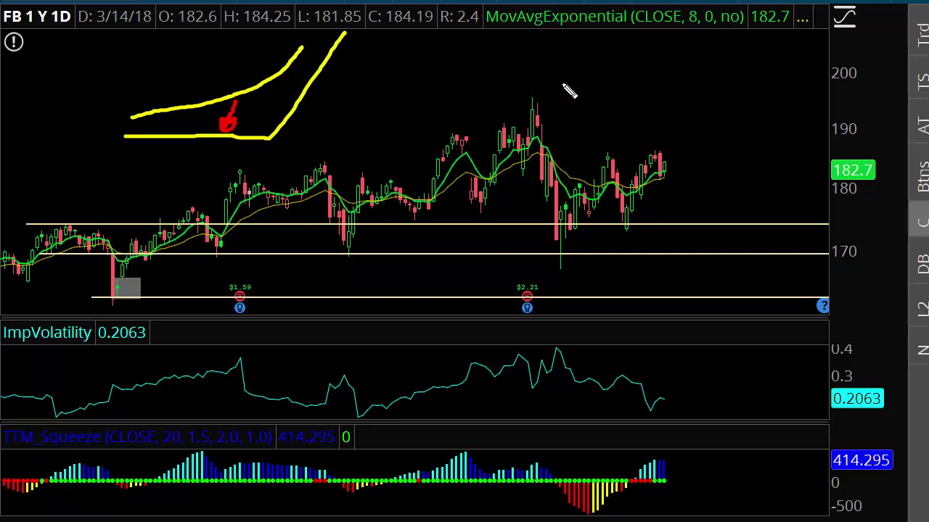
drag(319, 93, 373, 83)
mouse_move(239, 99)
mouse_down()
mouse_move(206, 109)
mouse_move(253, 120)
mouse_move(245, 97)
mouse_up()
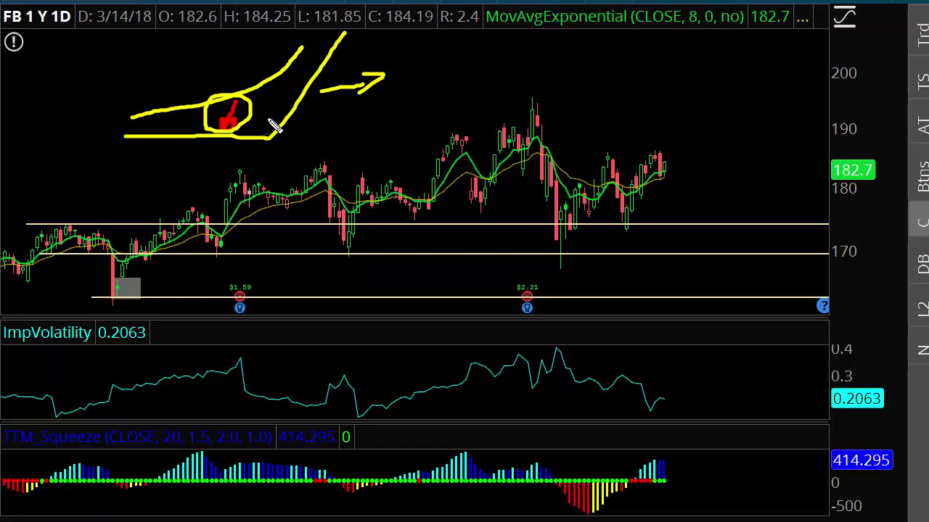
mouse_move(664, 166)
mouse_down()
mouse_move(735, 165)
mouse_move(722, 175)
mouse_up()
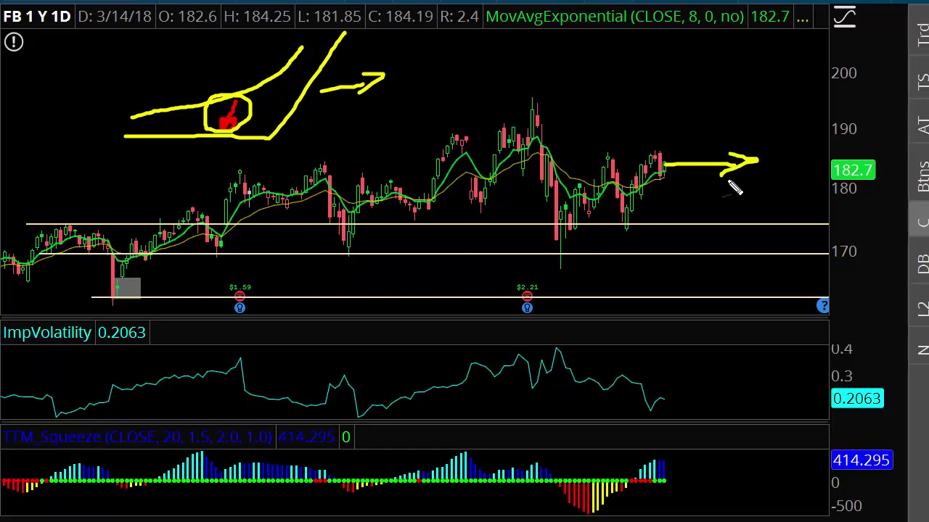